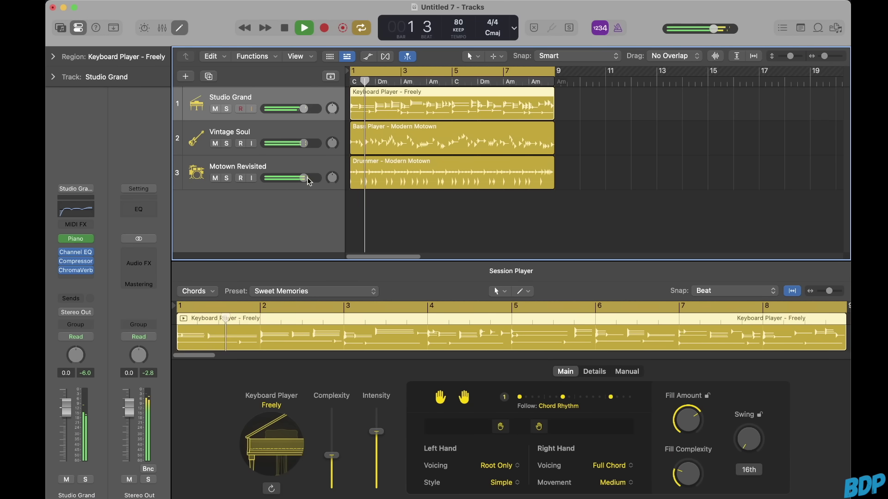
# Raise the keyboard player's Complexity slider in the Session Player editor
pyautogui.moveTo(338, 459); pyautogui.dragTo(379, 428)
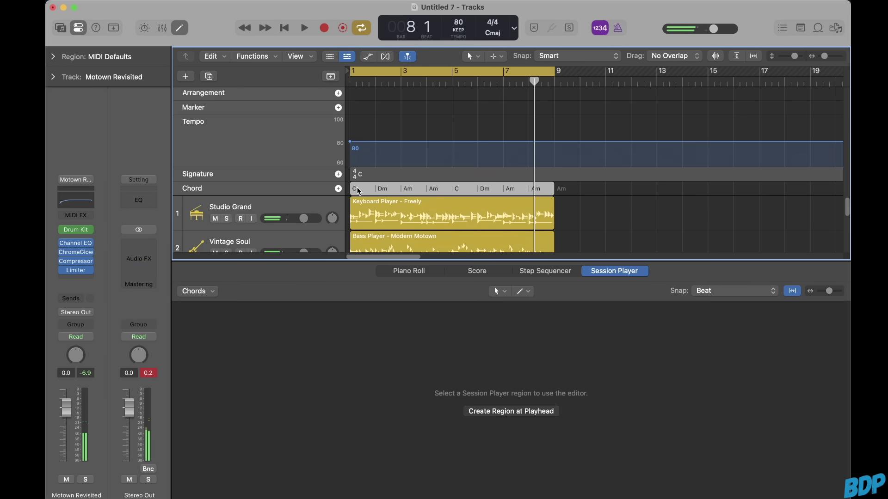
# Select the first C chord on the chord track and open its chord editor
pyautogui.click(357, 189)
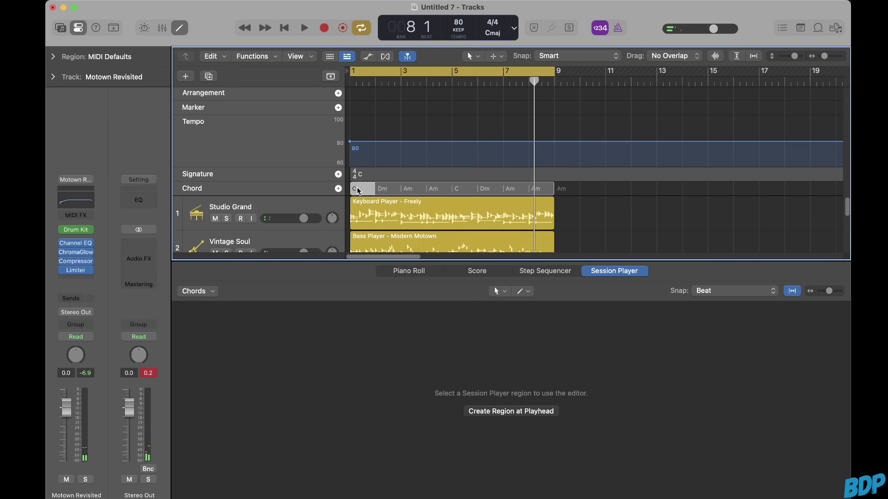
pyautogui.doubleClick(357, 189)
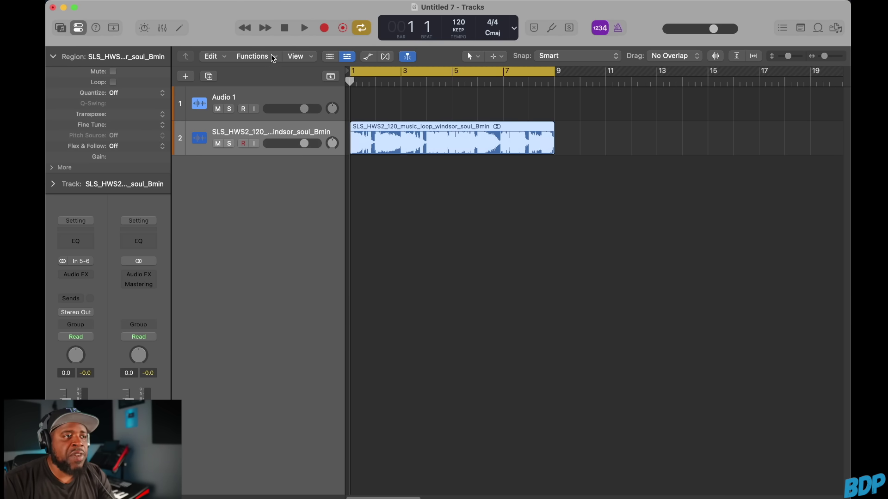
# Select the soul loop track and choose Stem Splitter from the Functions menu
pyautogui.click(242, 117)
pyautogui.click(243, 130)
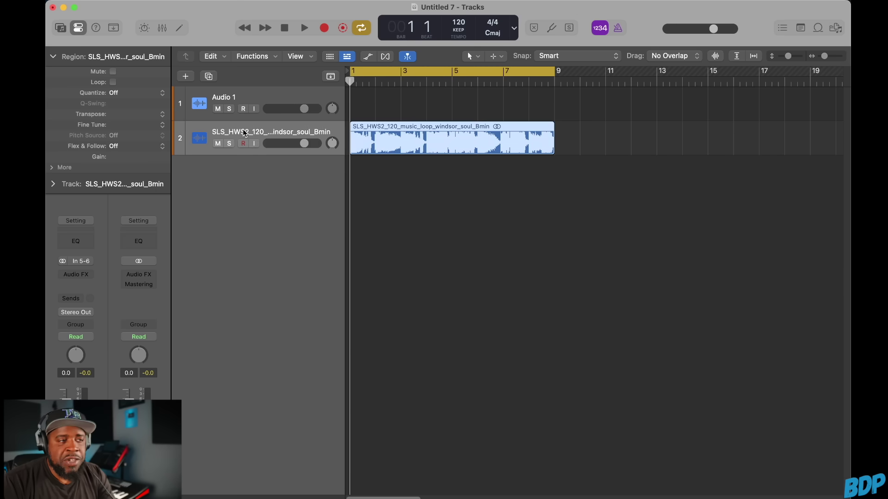
pyautogui.click(277, 54)
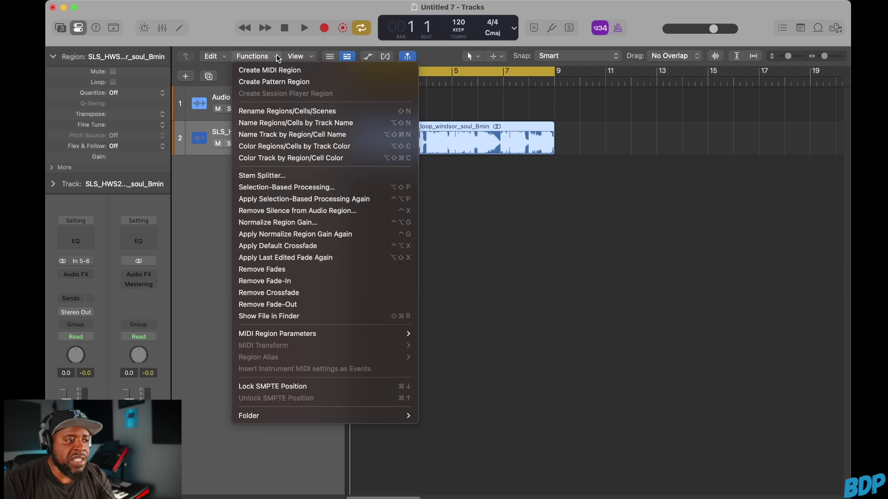
pyautogui.click(282, 177)
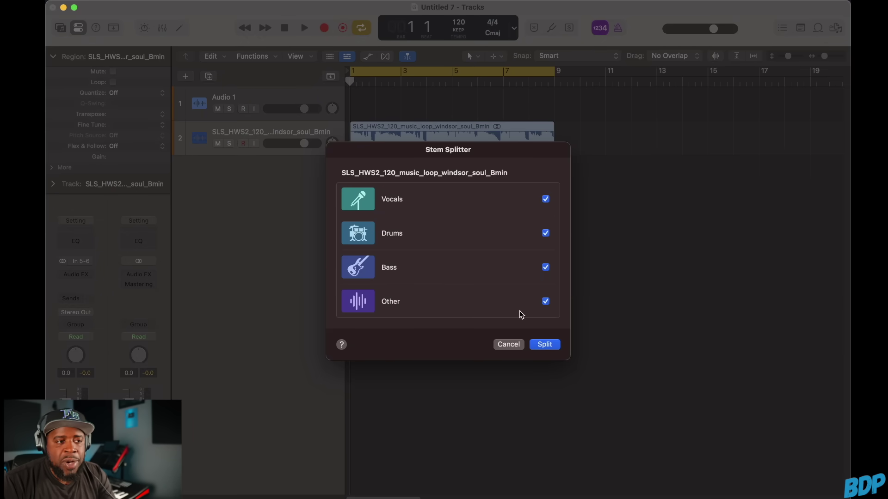
# Split the windsor_soul_Bmin loop into Vocals, Drums, Bass and Other stems
pyautogui.click(544, 345)
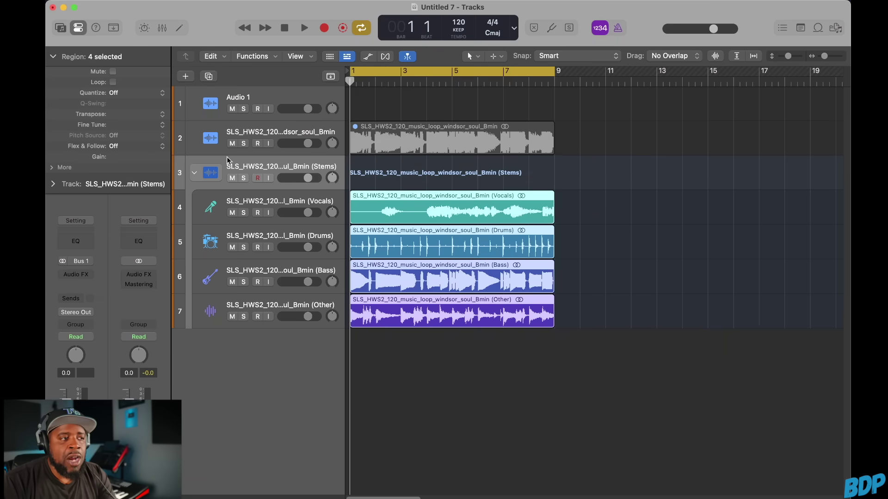
pyautogui.click(192, 174)
pyautogui.click(194, 174)
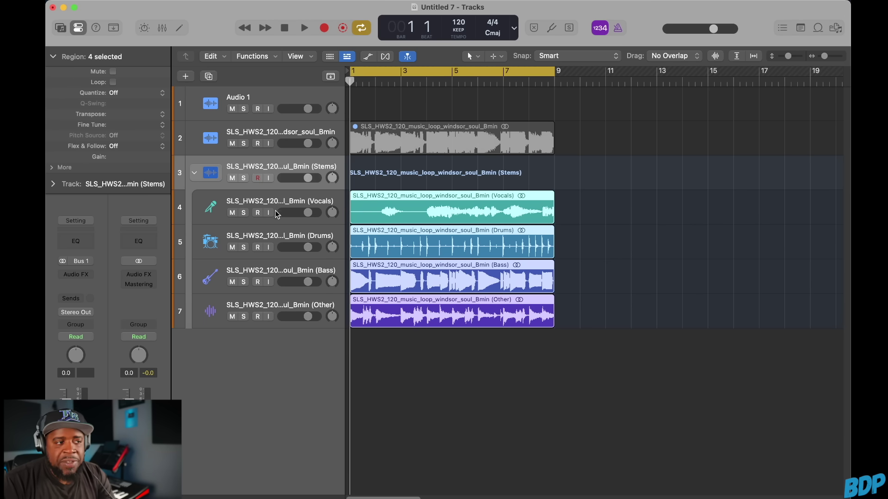
pyautogui.click(242, 213)
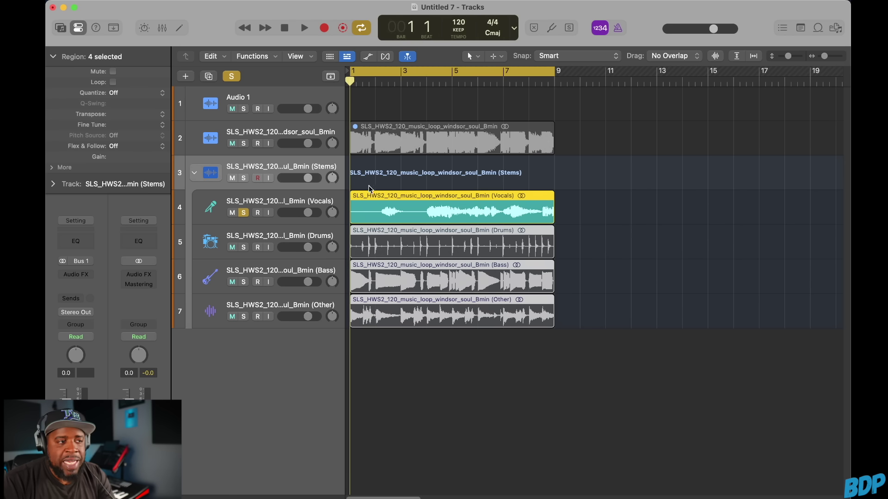
pyautogui.press('space')
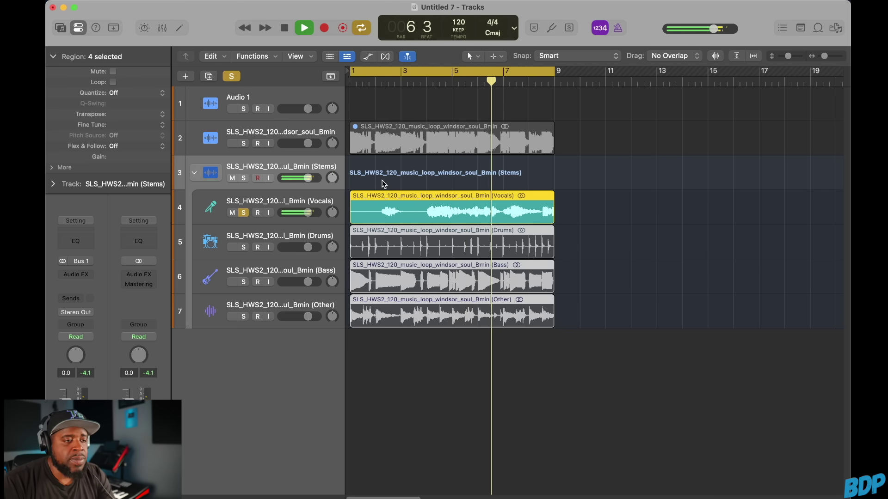
pyautogui.press('space')
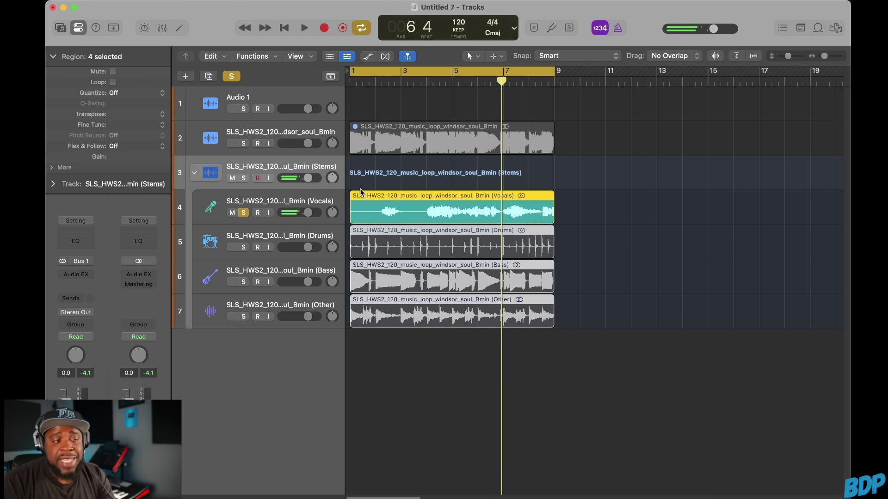
pyautogui.click(243, 213)
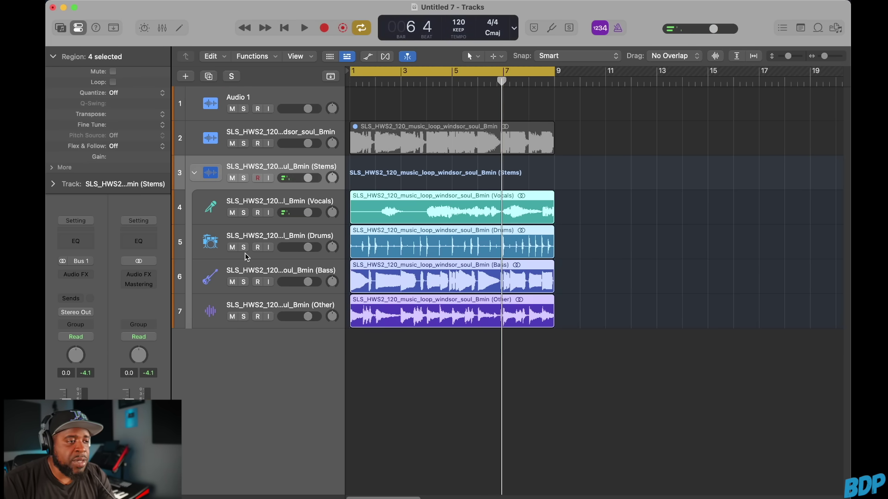
pyautogui.click(244, 248)
pyautogui.press('space')
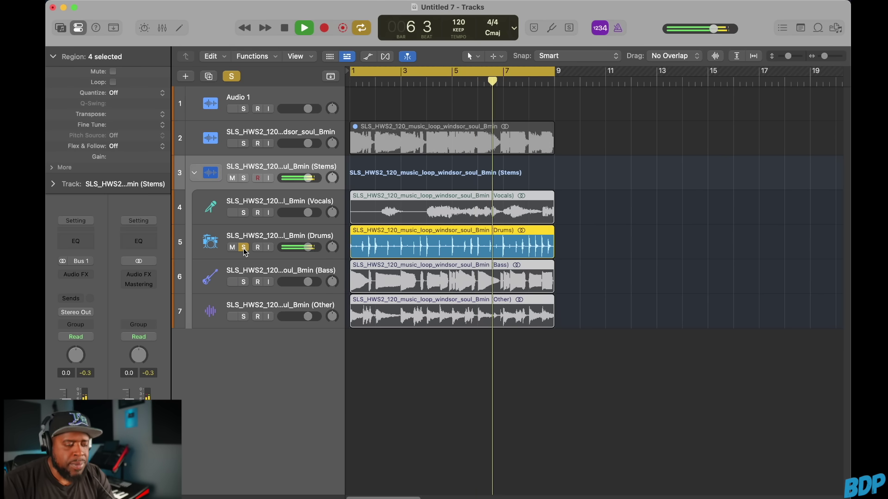
pyautogui.press('space')
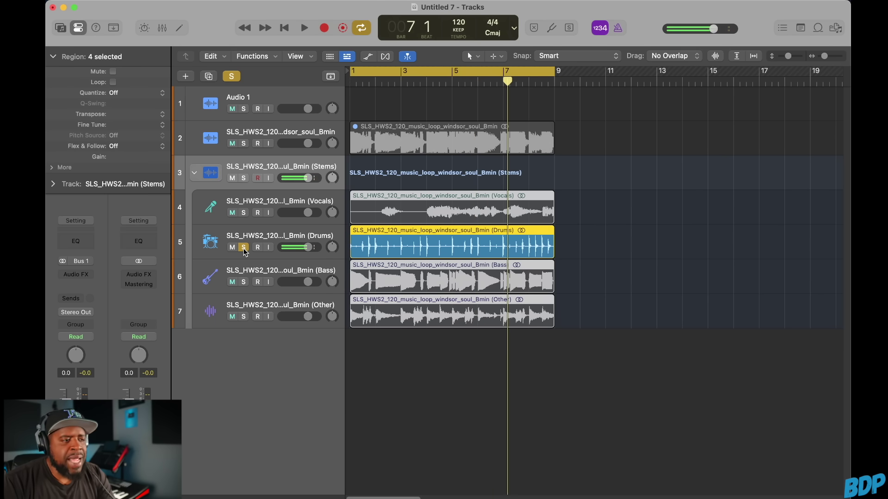
pyautogui.click(243, 248)
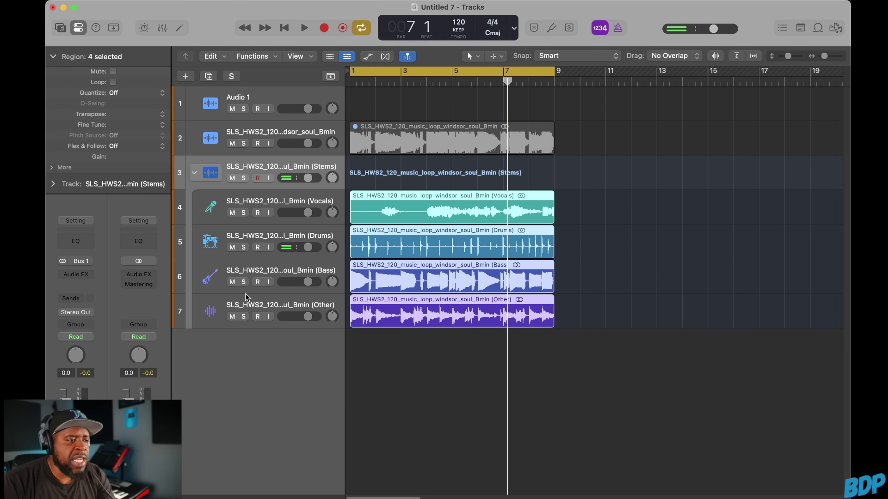
pyautogui.click(244, 282)
pyautogui.press('space')
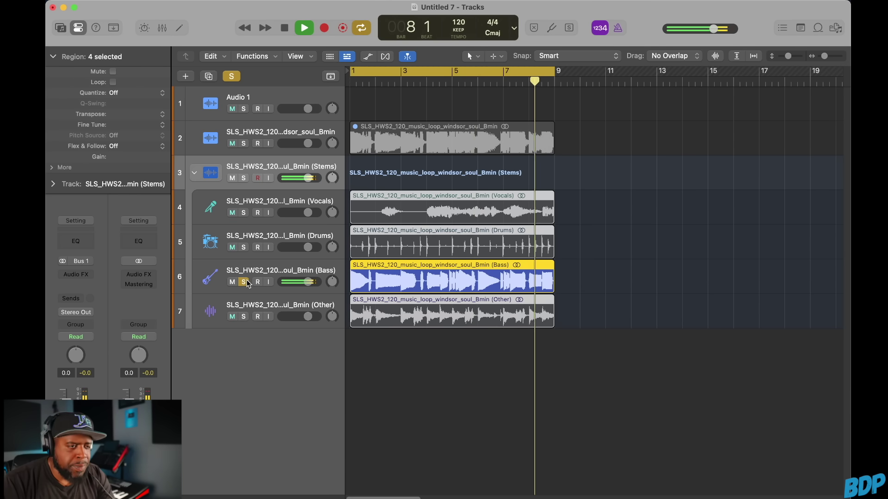
pyautogui.press('space')
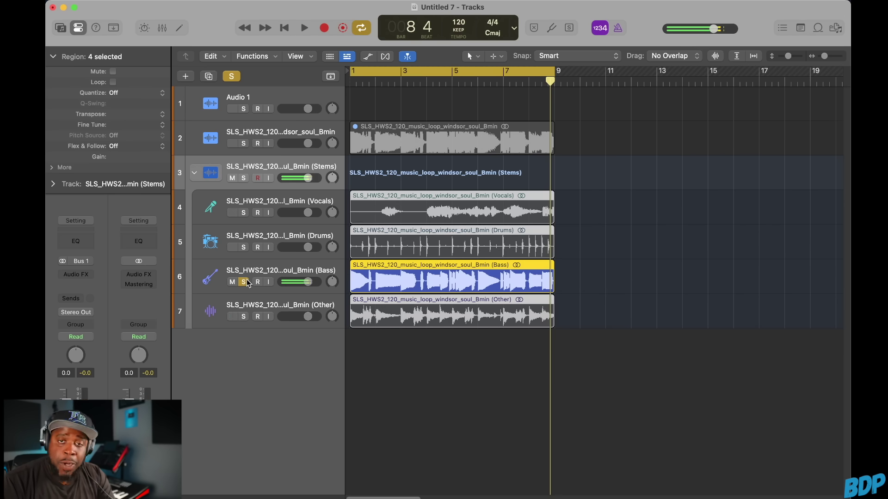
pyautogui.click(246, 280)
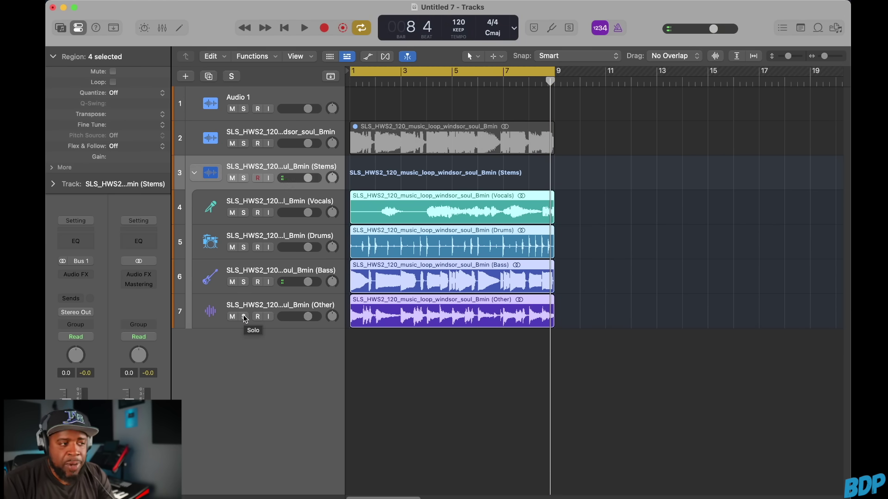
pyautogui.click(244, 318)
pyautogui.press('space')
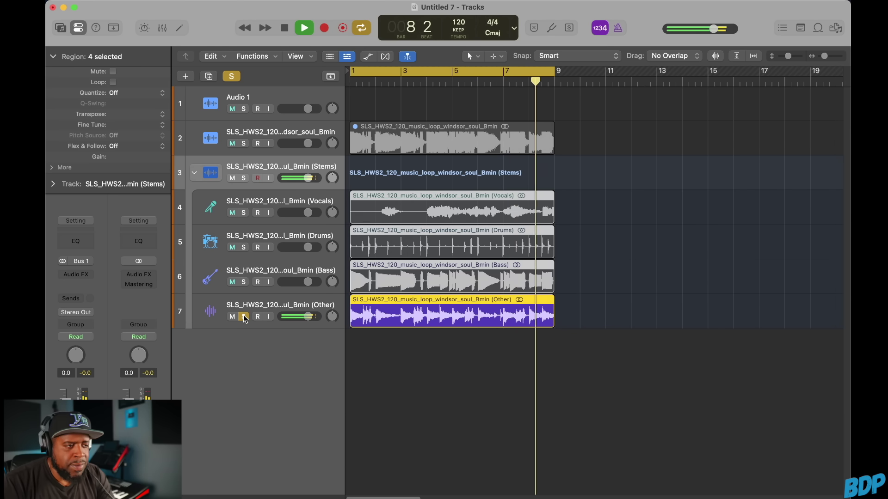
pyautogui.press('space')
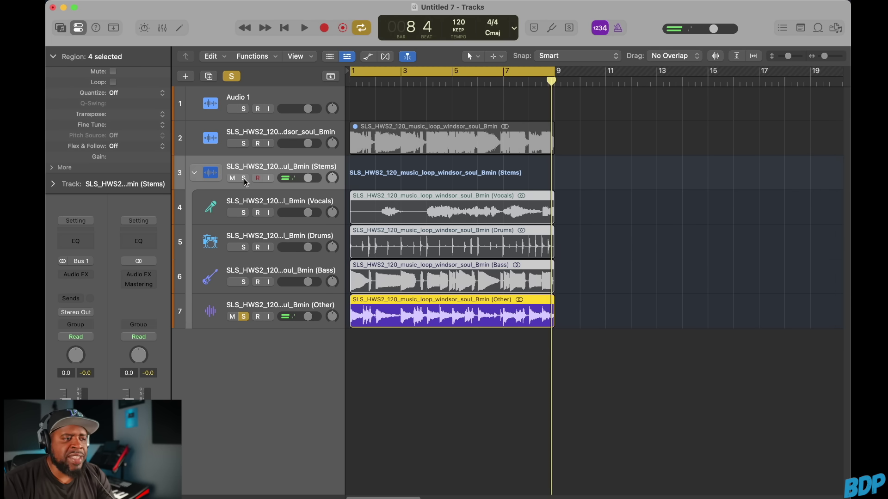
pyautogui.click(245, 318)
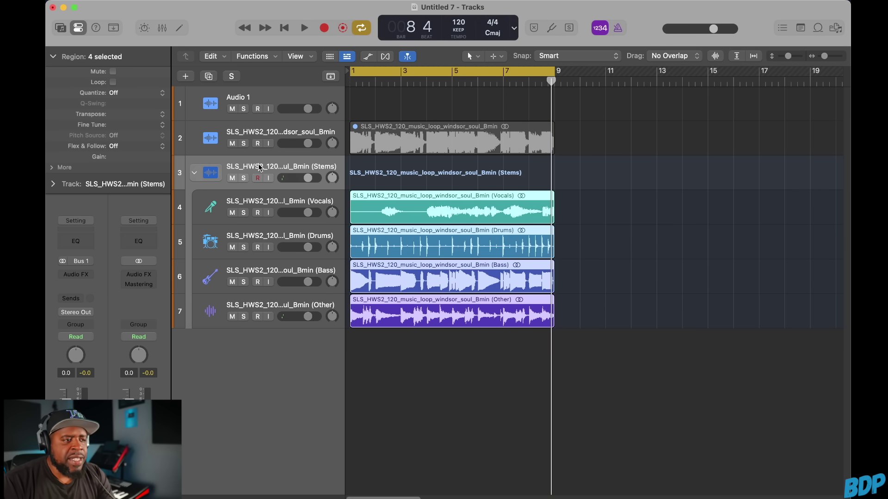
# Play the stem arrangement from the start, stop it, and open the Mixer with X
pyautogui.click(349, 85)
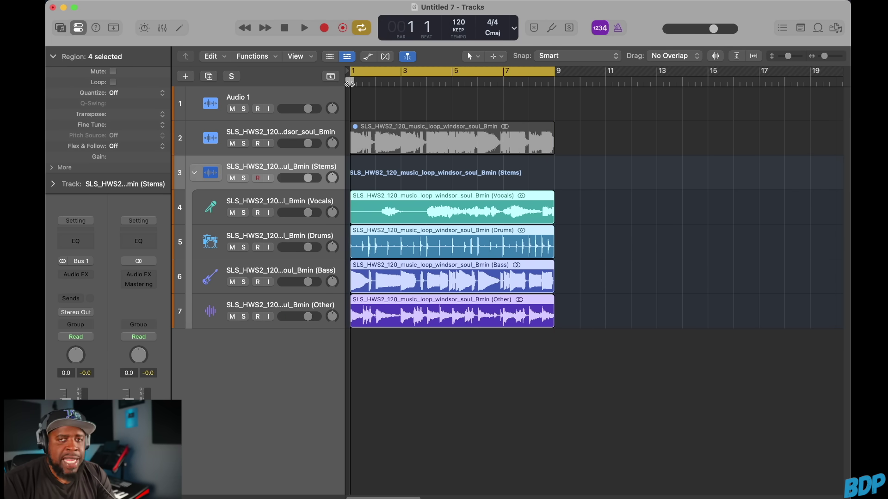
pyautogui.press('space')
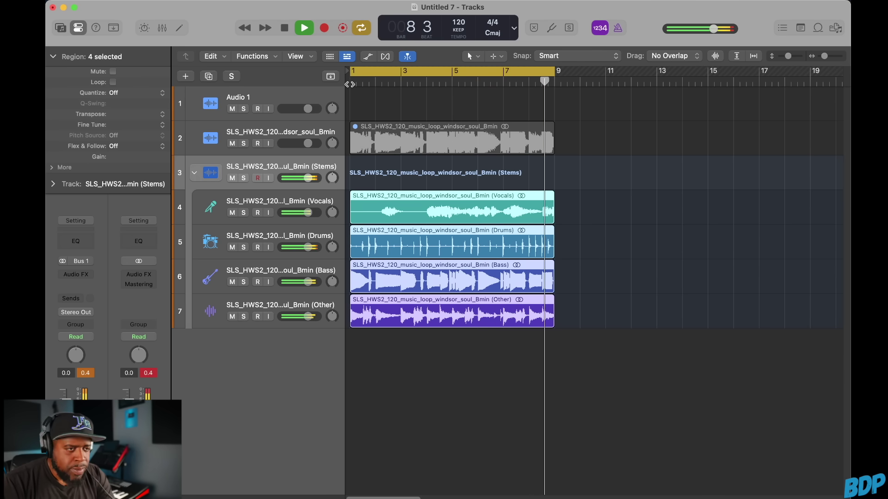
pyautogui.press('space')
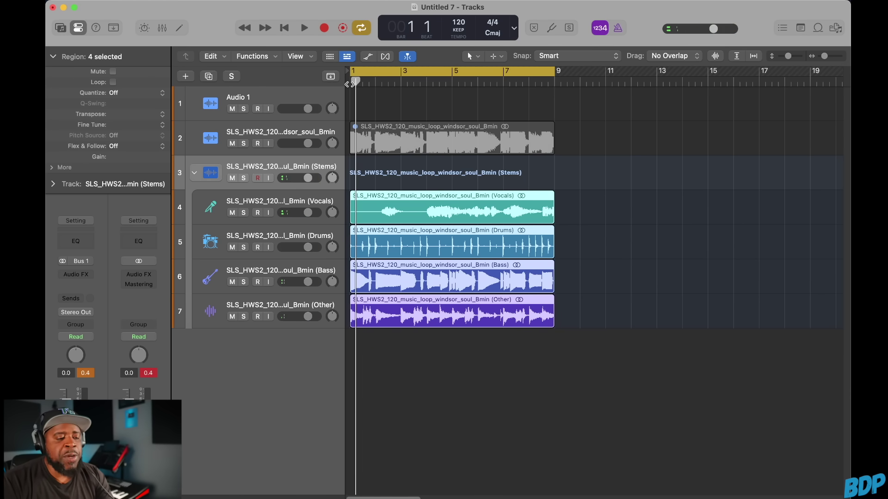
pyautogui.press('x')
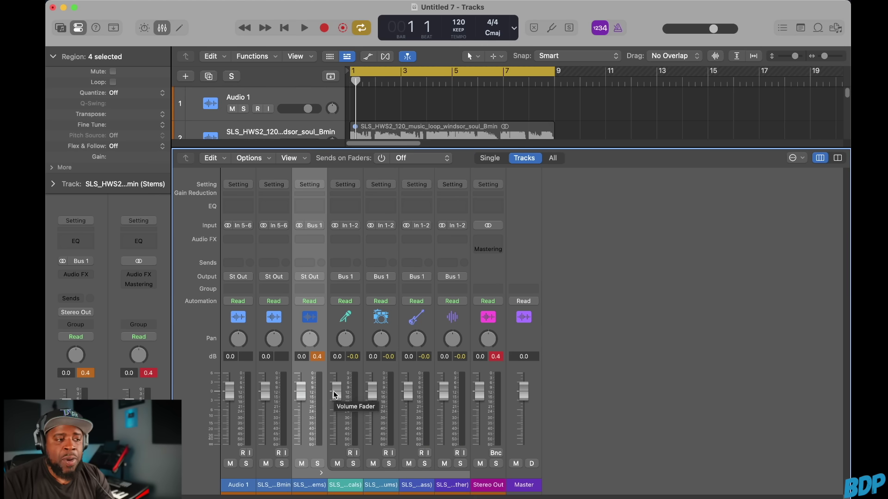
# Lower the stem faders to vocals −4.9, drums −6.2, bass −11.2, other −10.6 dB
pyautogui.click(321, 473)
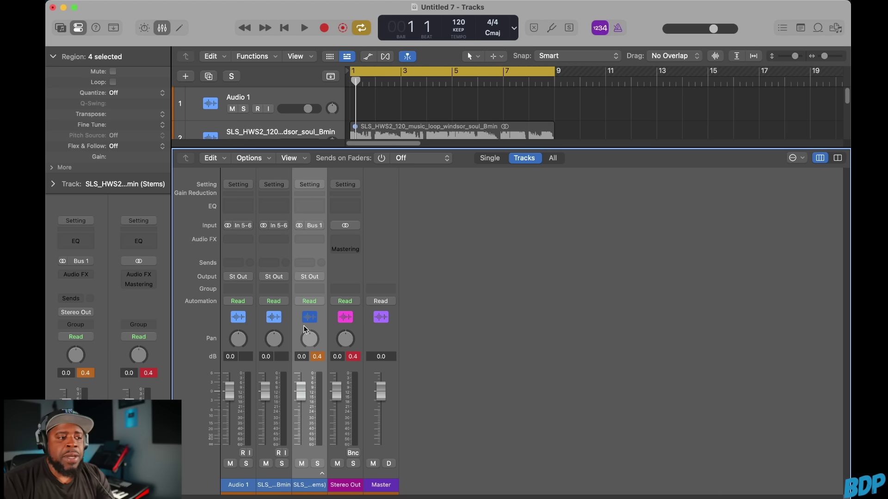
pyautogui.click(321, 473)
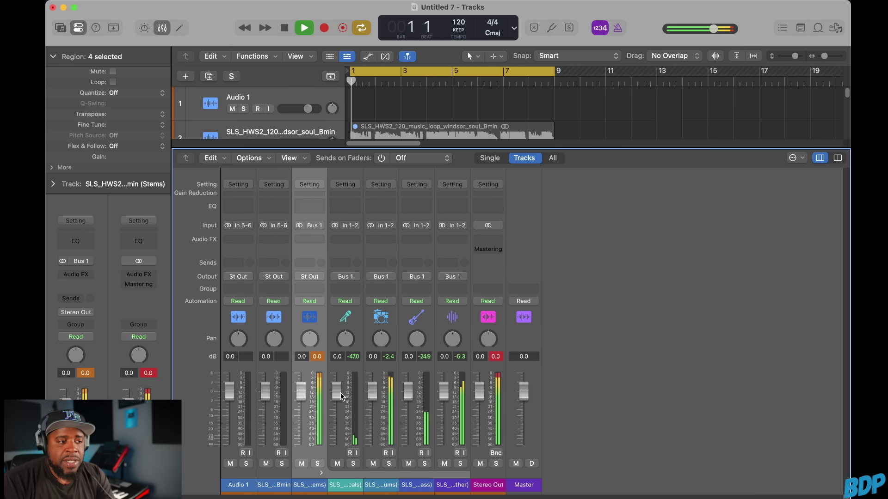
pyautogui.moveTo(340, 392); pyautogui.dragTo(408, 418)
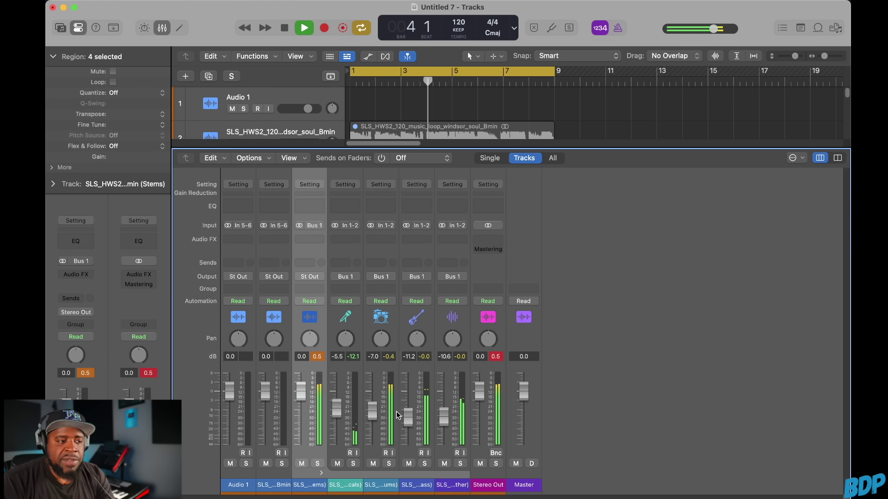
pyautogui.moveTo(337, 407); pyautogui.dragTo(337, 398)
pyautogui.press('space')
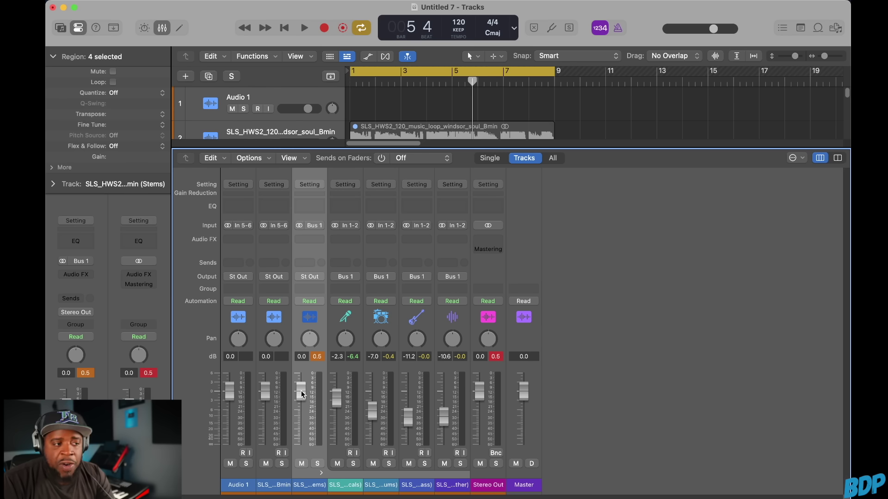
pyautogui.press('space')
pyautogui.moveTo(302, 394); pyautogui.dragTo(301, 394)
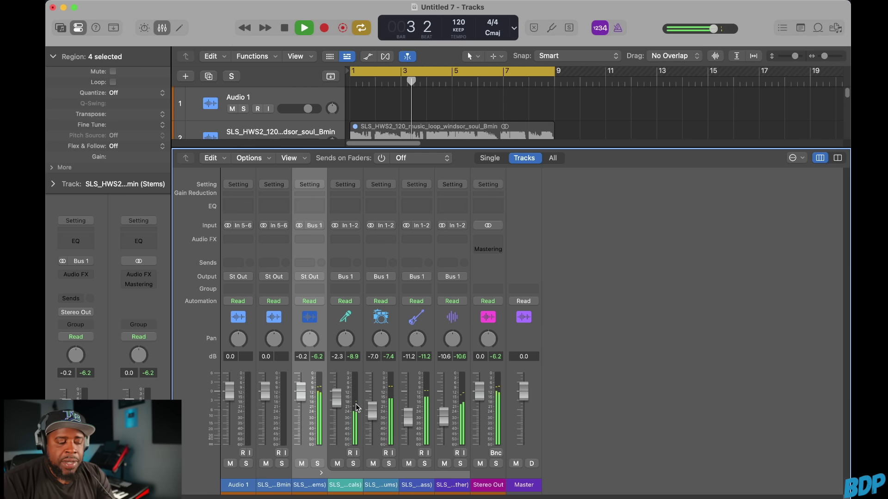
pyautogui.press('space')
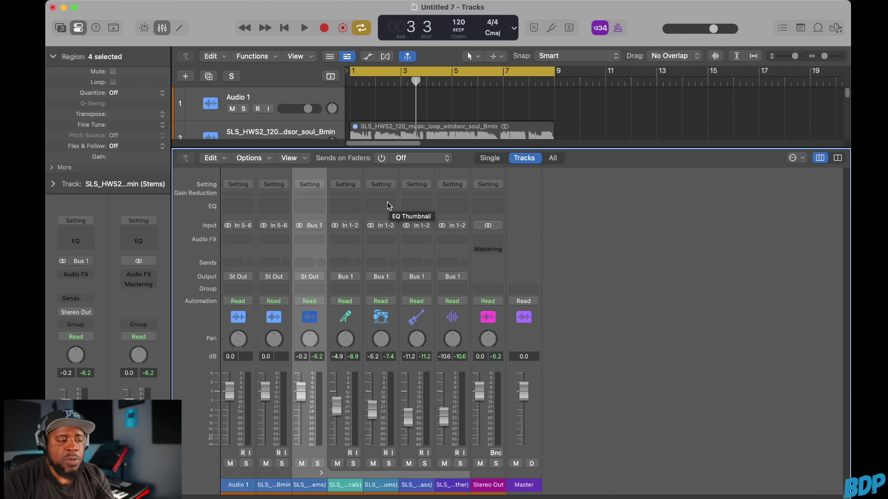
# Insert ChromaGlow in stereo on the drums stem's Audio FX slot
pyautogui.click(390, 237)
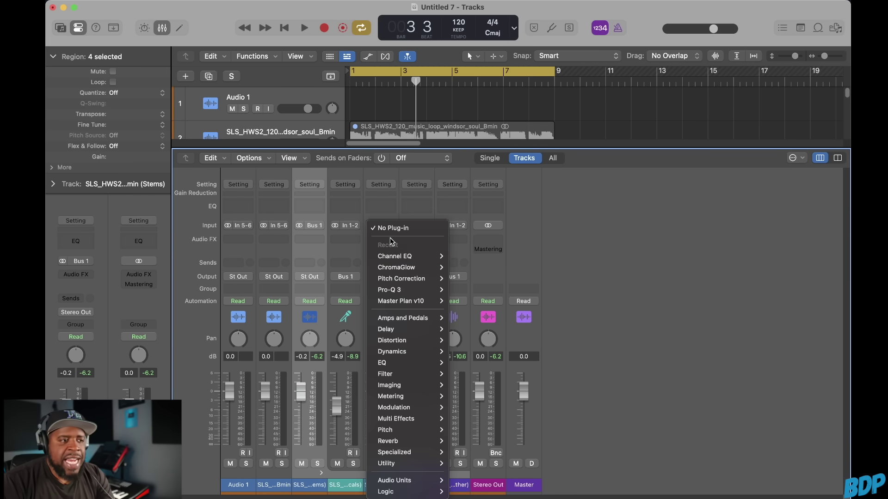
pyautogui.moveTo(392, 268)
pyautogui.click(449, 267)
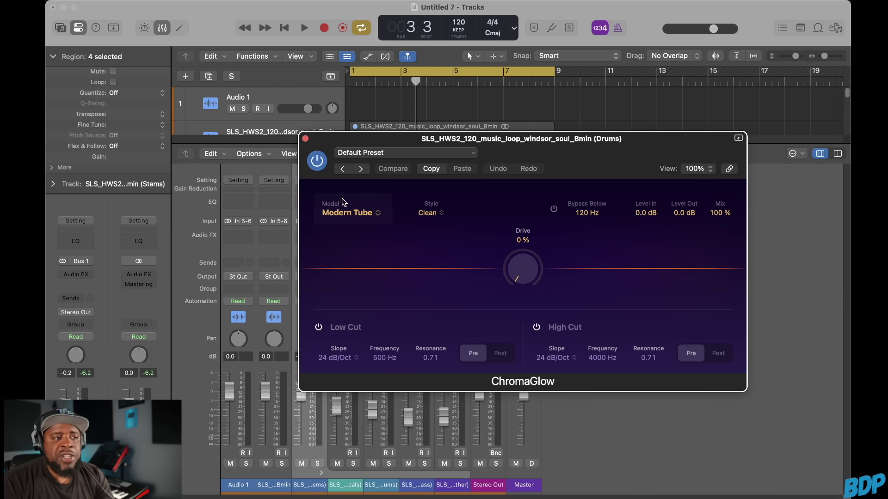
# Solo the drums stem, reopen its ChromaGlow window, and start playback
pyautogui.click(305, 139)
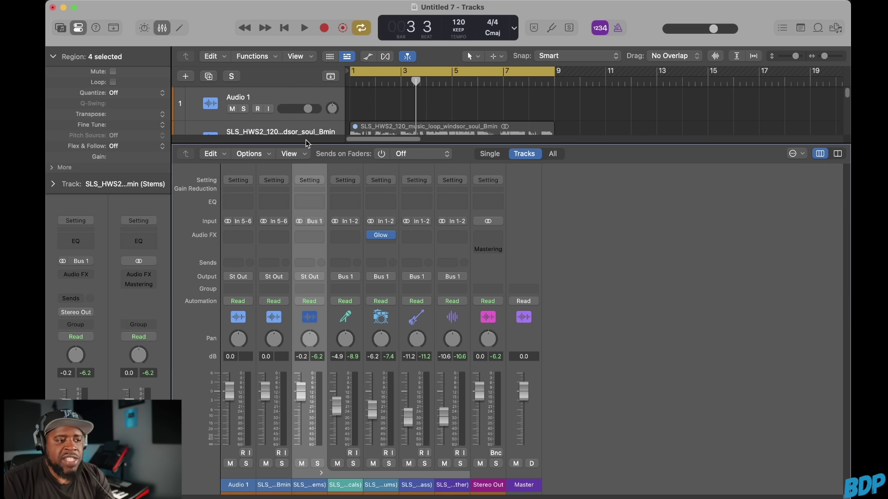
pyautogui.click(390, 464)
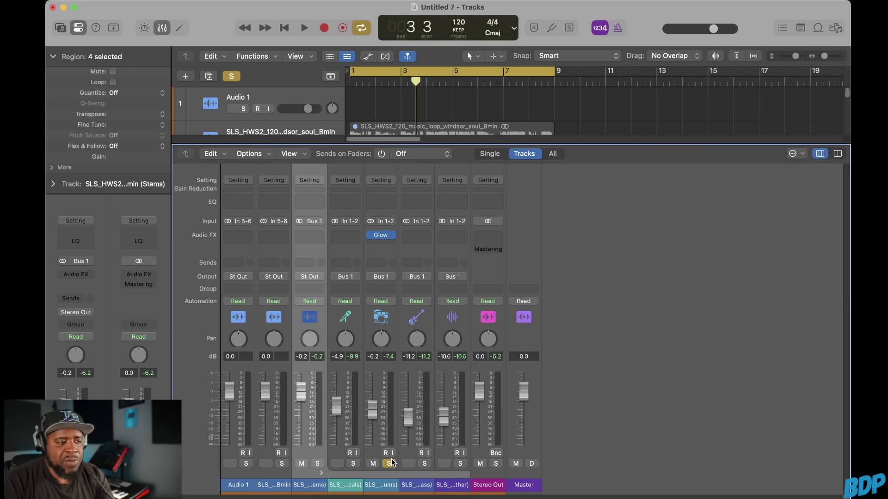
pyautogui.click(383, 236)
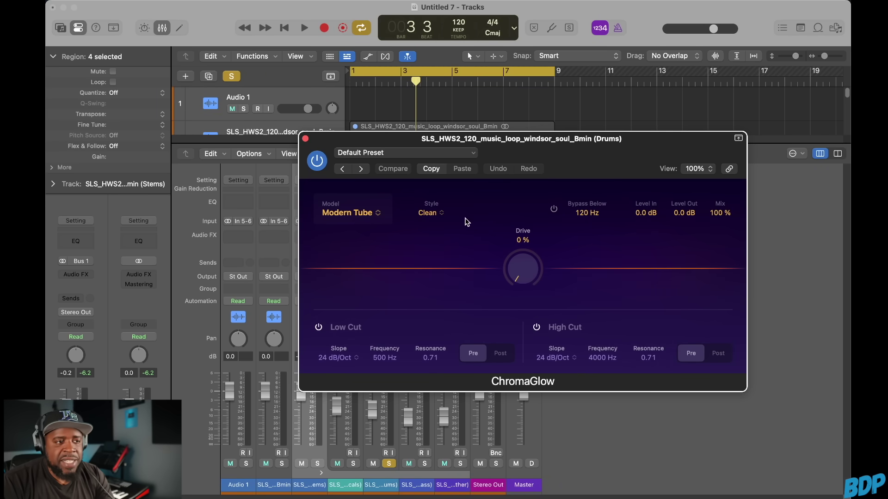
pyautogui.press('space')
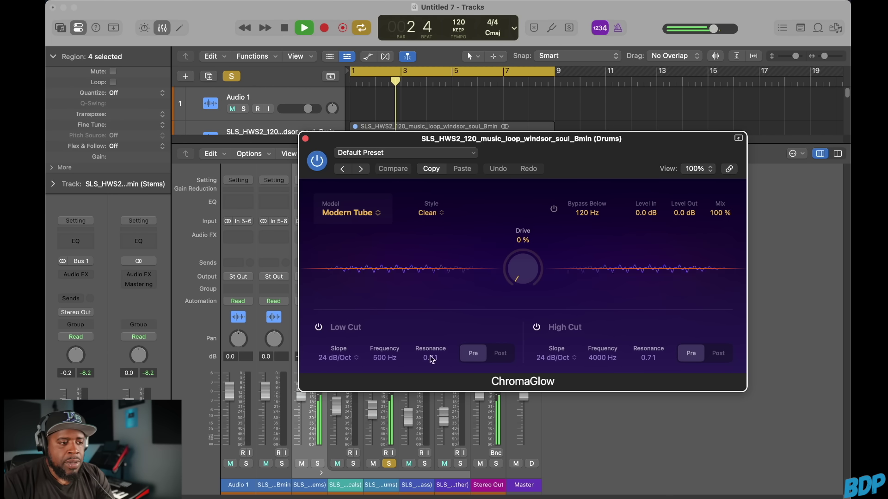
# Raise ChromaGlow Drive, switch Style to Colorful, then bring Drive back to 0%
pyautogui.click(374, 400)
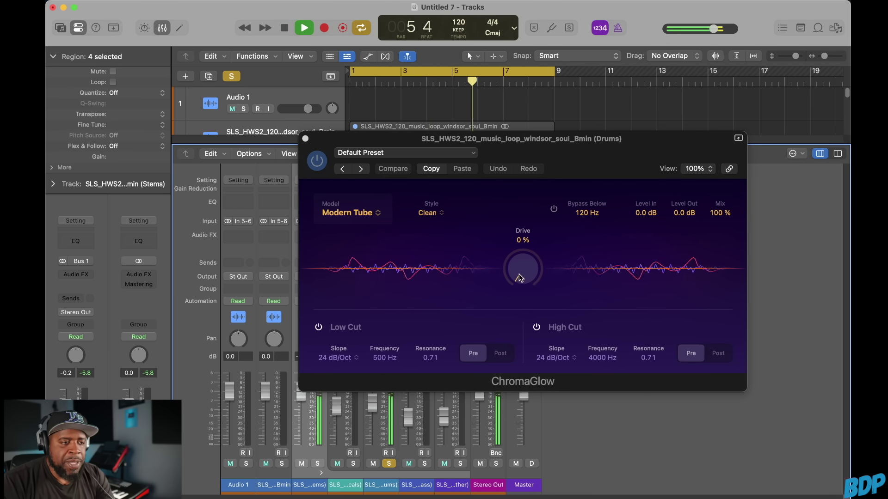
pyautogui.moveTo(519, 274); pyautogui.dragTo(516, 189)
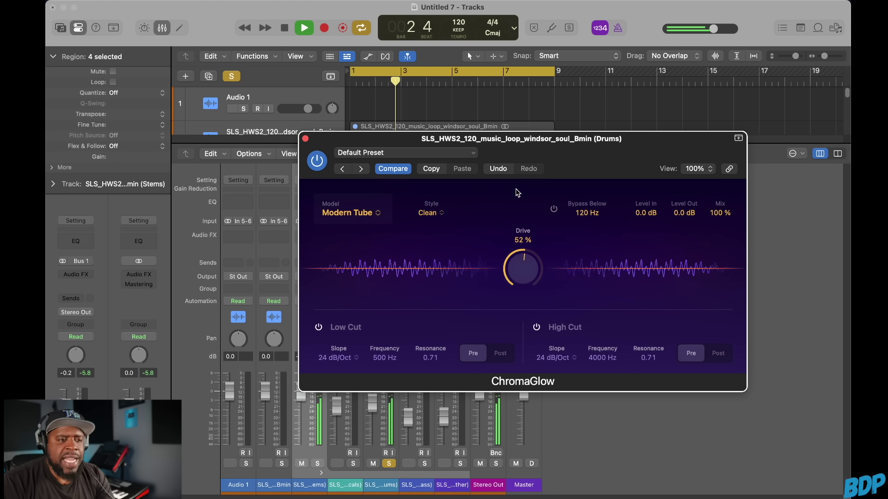
pyautogui.click(434, 214)
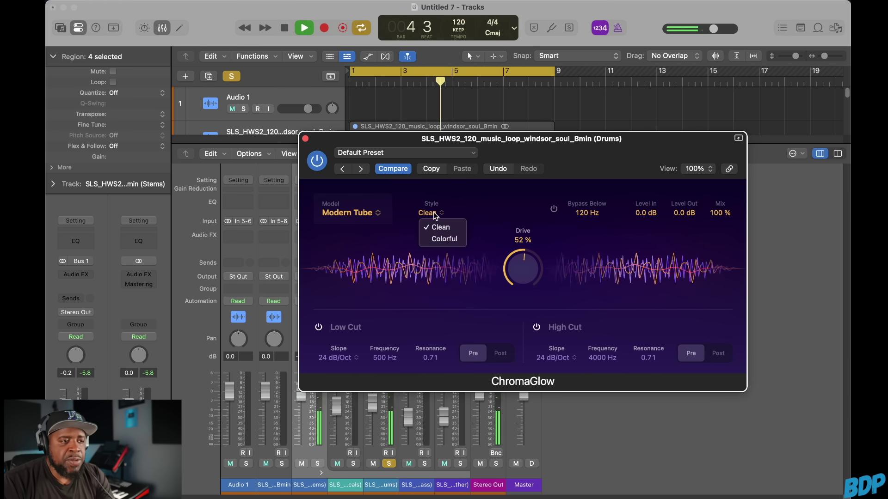
pyautogui.click(436, 239)
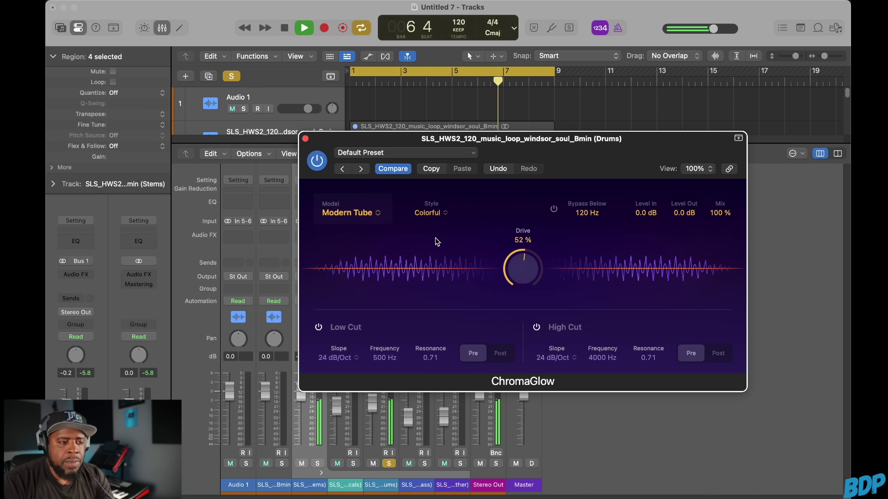
pyautogui.moveTo(523, 266); pyautogui.dragTo(525, 354)
pyautogui.press('space')
# Switch the ChromaGlow model to Retro Tube and raise Drive while auditioning
pyautogui.click(375, 219)
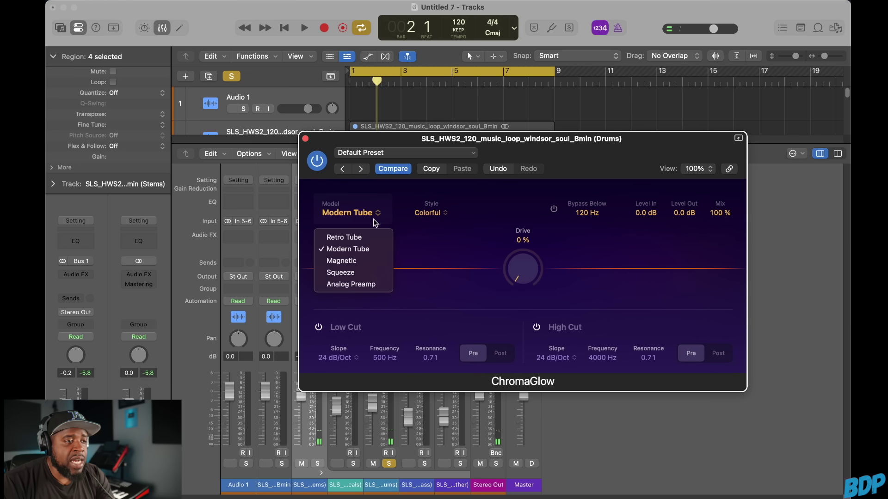
pyautogui.click(365, 238)
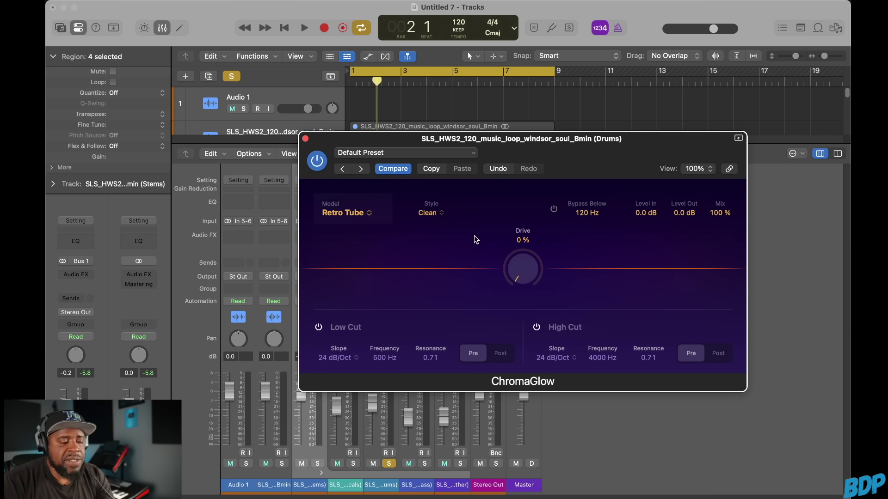
pyautogui.press('space')
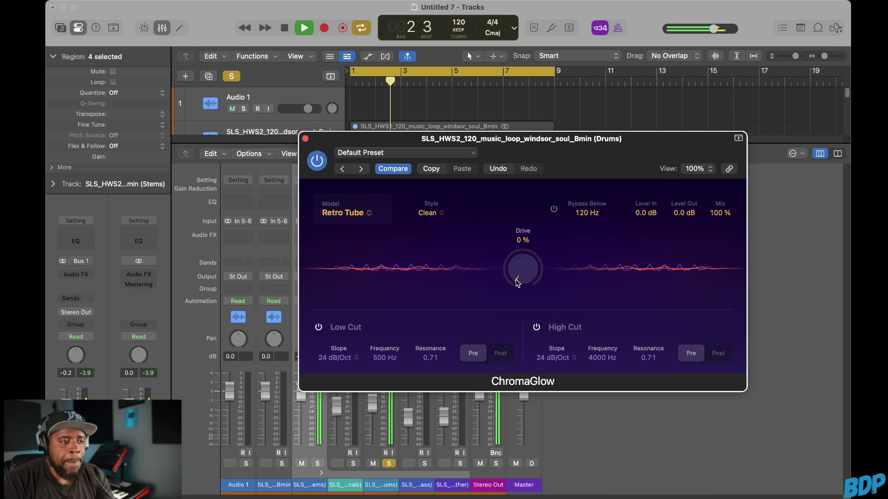
pyautogui.moveTo(515, 280); pyautogui.dragTo(512, 176)
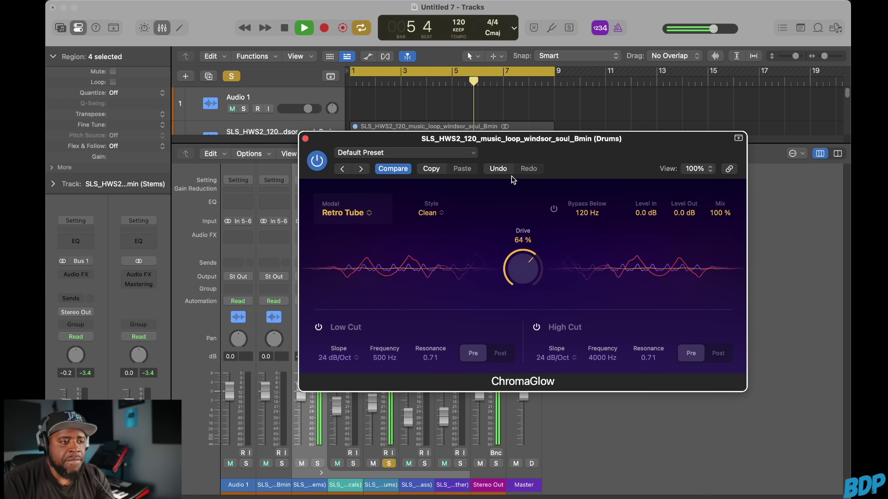
# Set the Style to Colorful and settle Drive around 31%, then stop playback
pyautogui.click(441, 213)
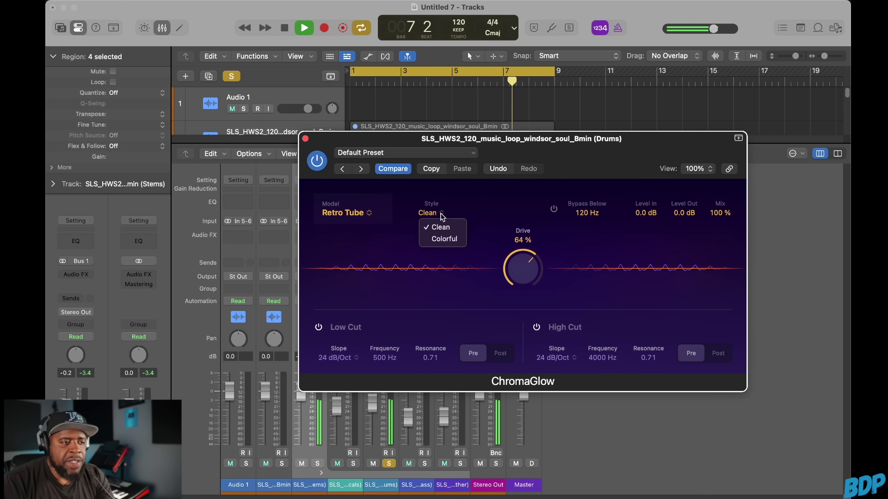
pyautogui.click(441, 240)
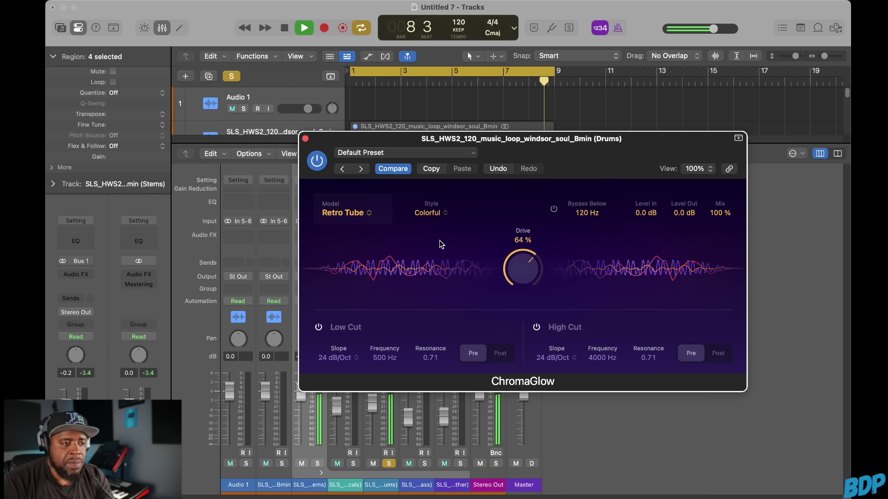
pyautogui.moveTo(521, 264); pyautogui.dragTo(523, 255)
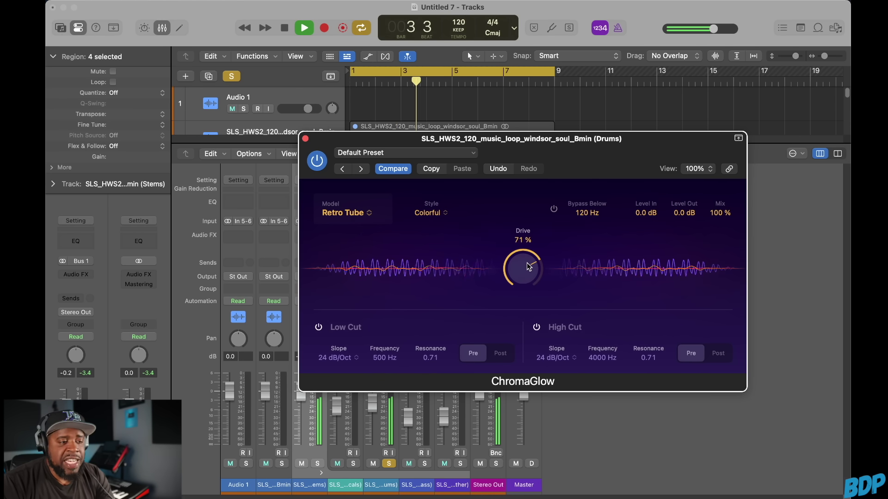
pyautogui.moveTo(527, 264); pyautogui.dragTo(527, 271)
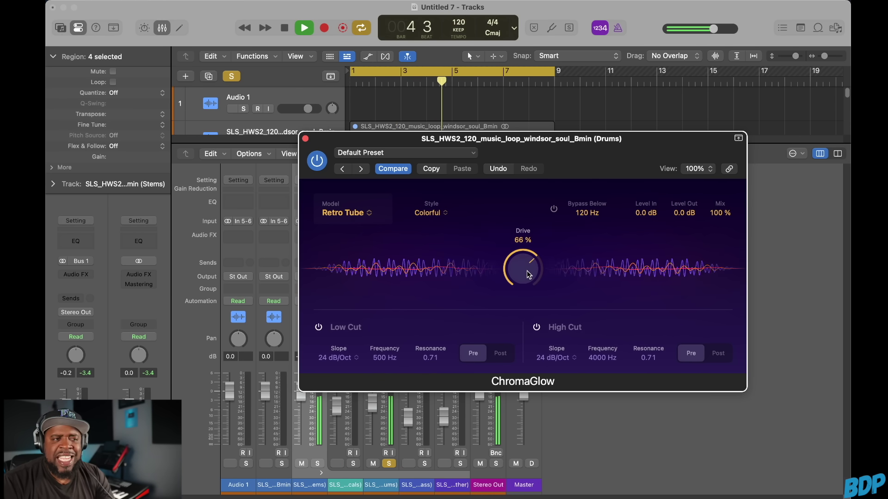
pyautogui.moveTo(526, 270); pyautogui.dragTo(524, 326)
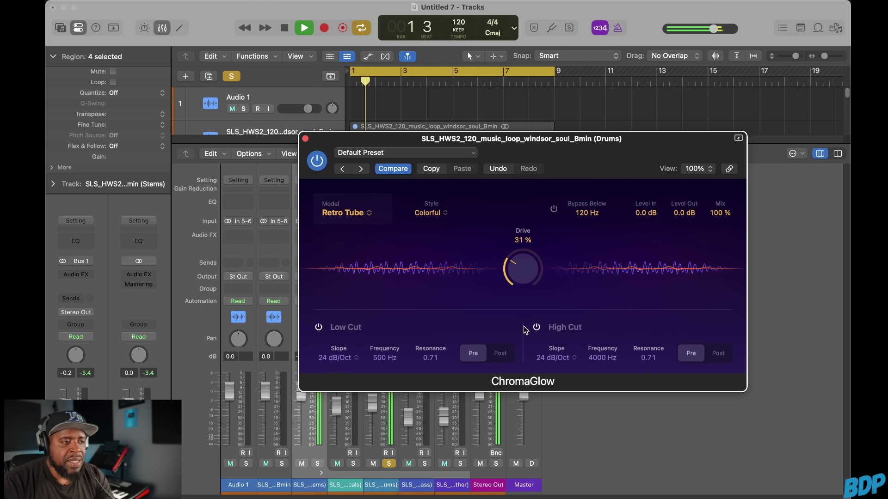
pyautogui.press('space')
# Switch the ChromaGlow model to Squeeze and raise Squeeze up from 0% during playback
pyautogui.click(368, 212)
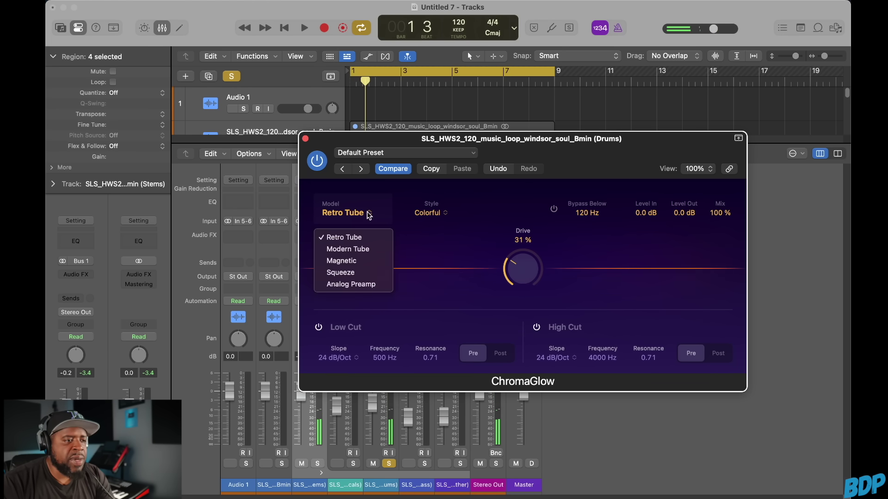
pyautogui.click(348, 269)
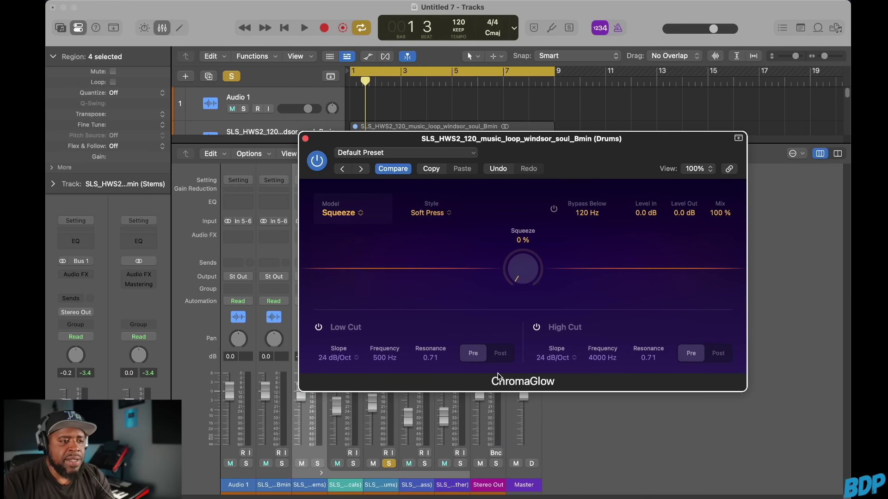
pyautogui.press('space')
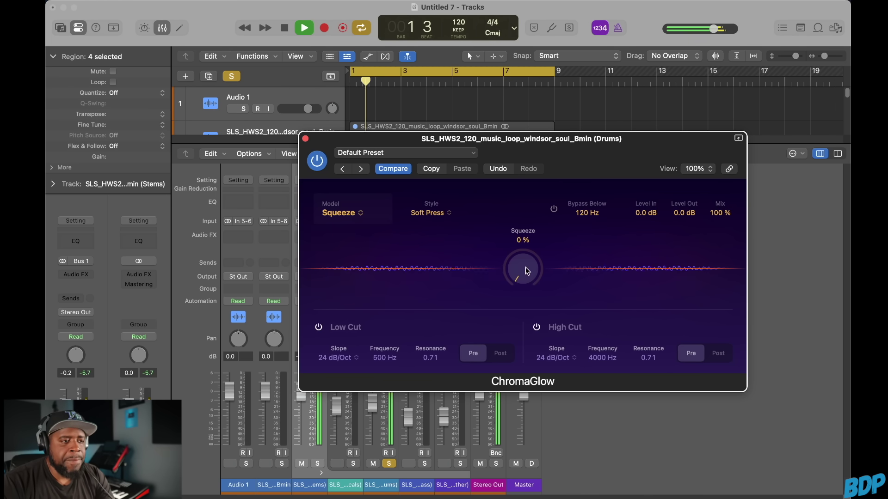
pyautogui.moveTo(519, 270); pyautogui.dragTo(520, 214)
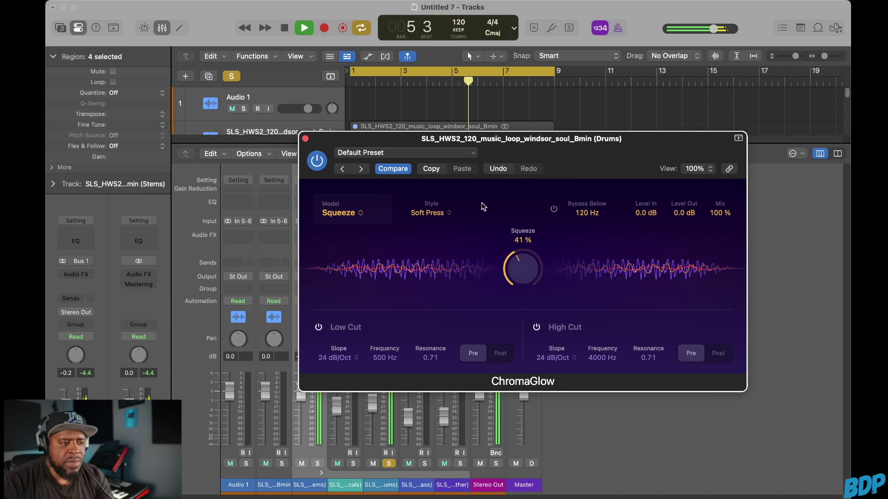
# Set the Style to Hard Press and bring Squeeze to about 53%, then stop playback
pyautogui.click(448, 214)
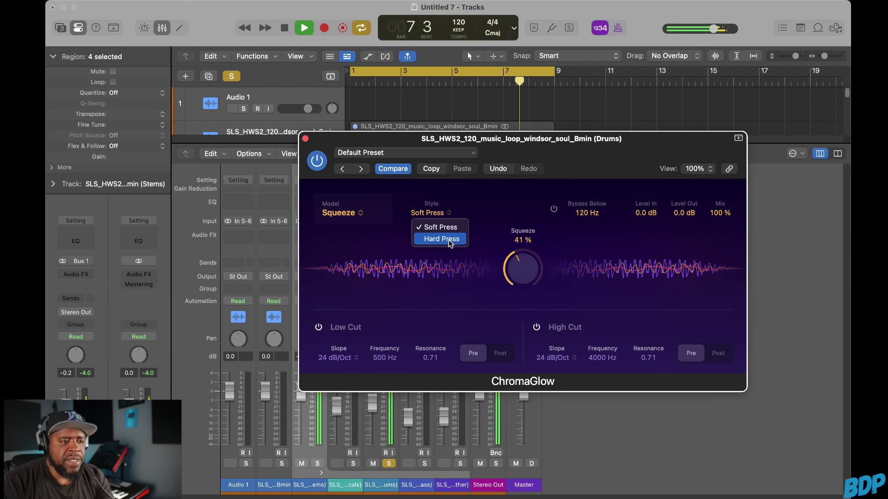
pyautogui.click(449, 240)
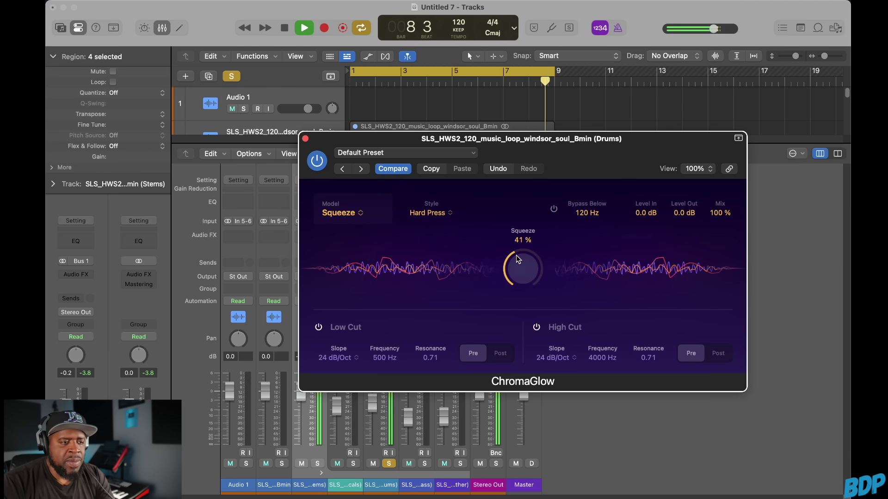
pyautogui.moveTo(516, 255); pyautogui.dragTo(520, 236)
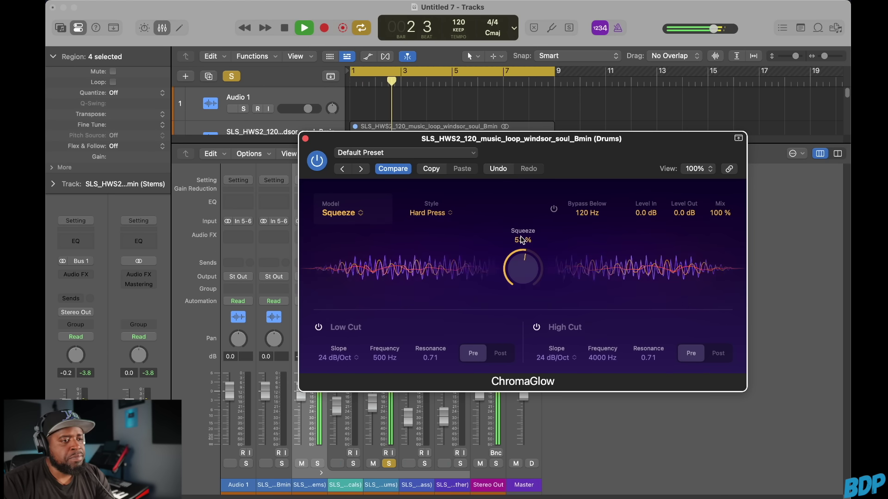
pyautogui.press('space')
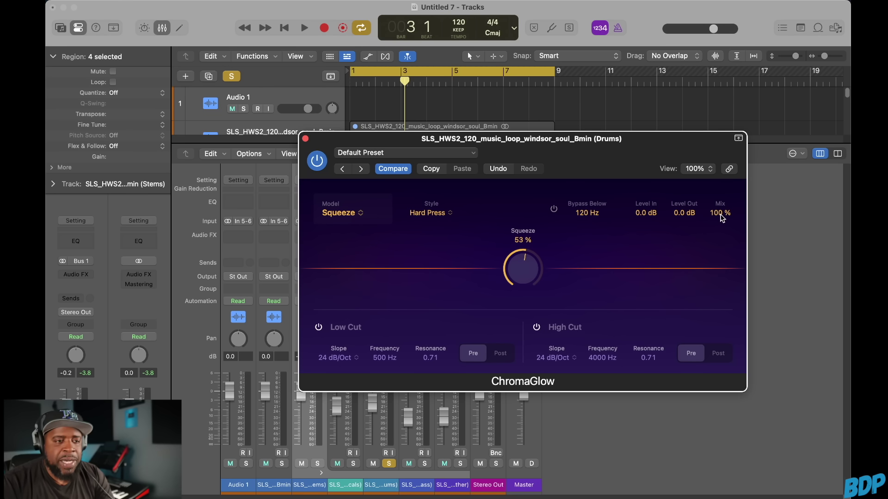
# Blend the drums' ChromaGlow down to 37% Mix during playback and open the plug-in settings list
pyautogui.press('space')
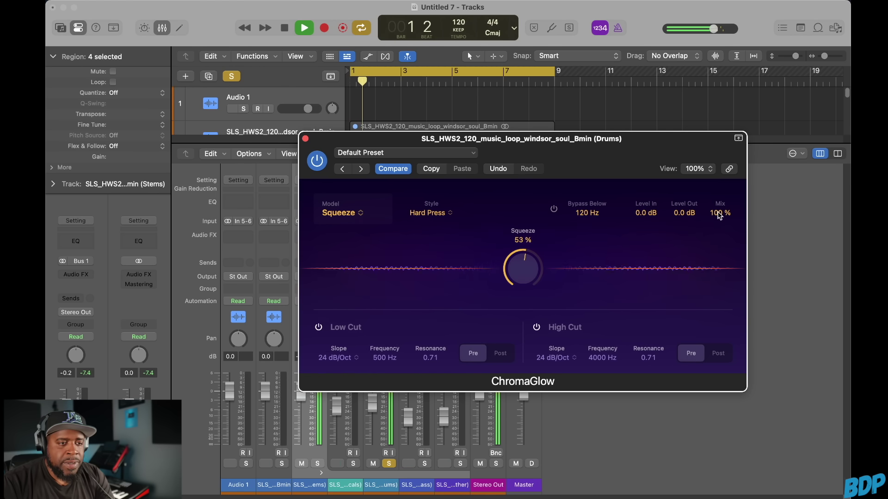
pyautogui.moveTo(720, 215); pyautogui.dragTo(712, 347)
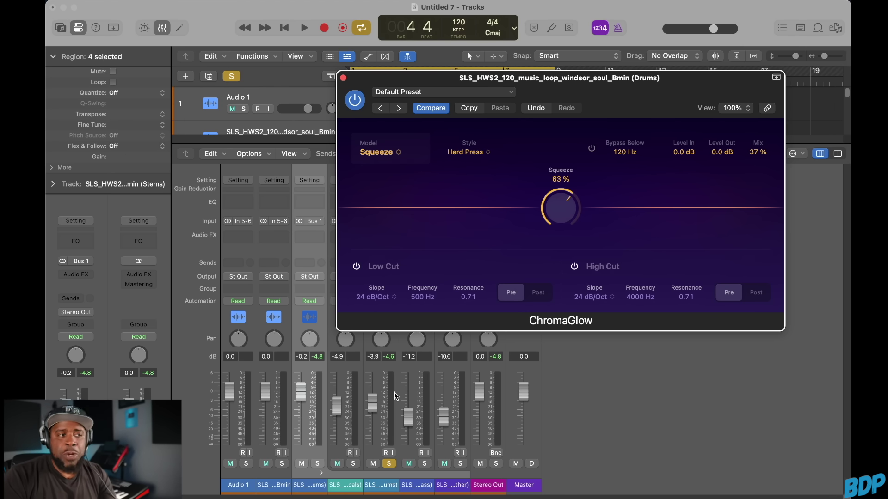
pyautogui.click(507, 93)
pyautogui.moveTo(477, 318)
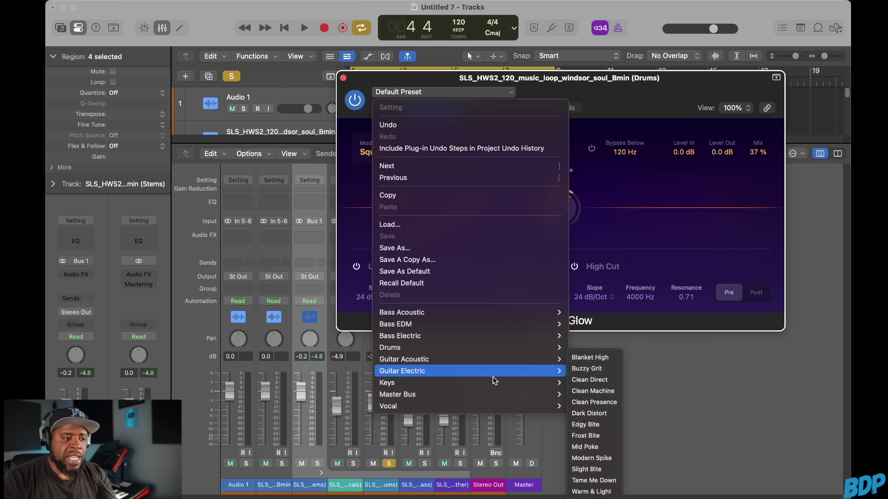
pyautogui.moveTo(454, 395)
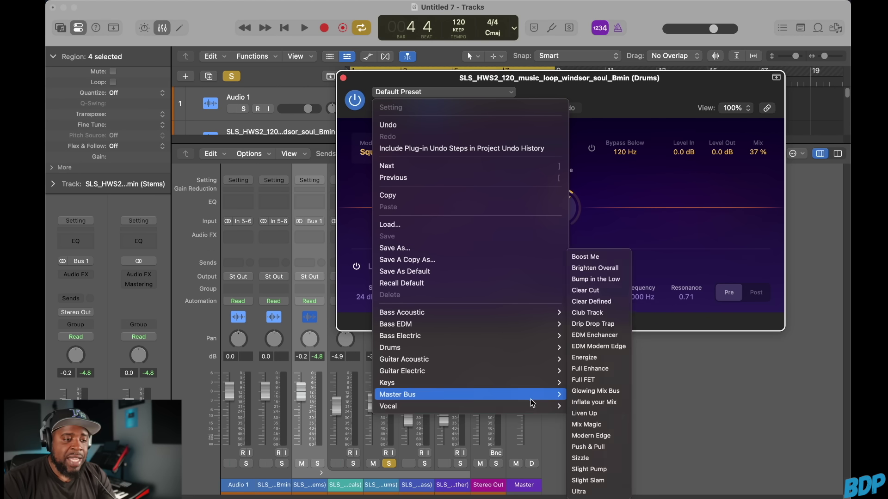
pyautogui.moveTo(532, 407)
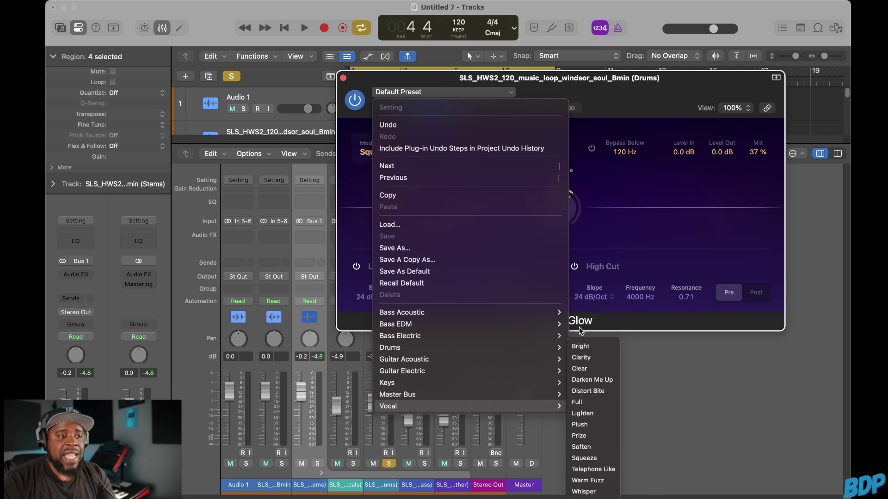
pyautogui.click(710, 81)
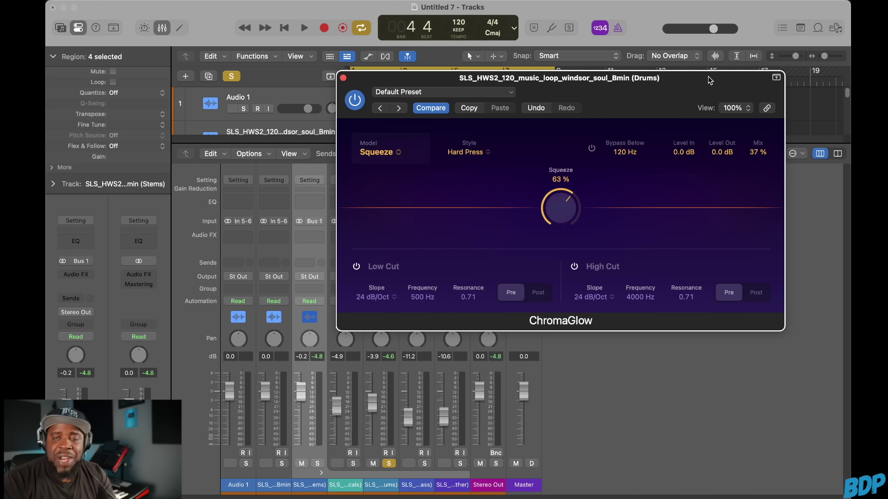